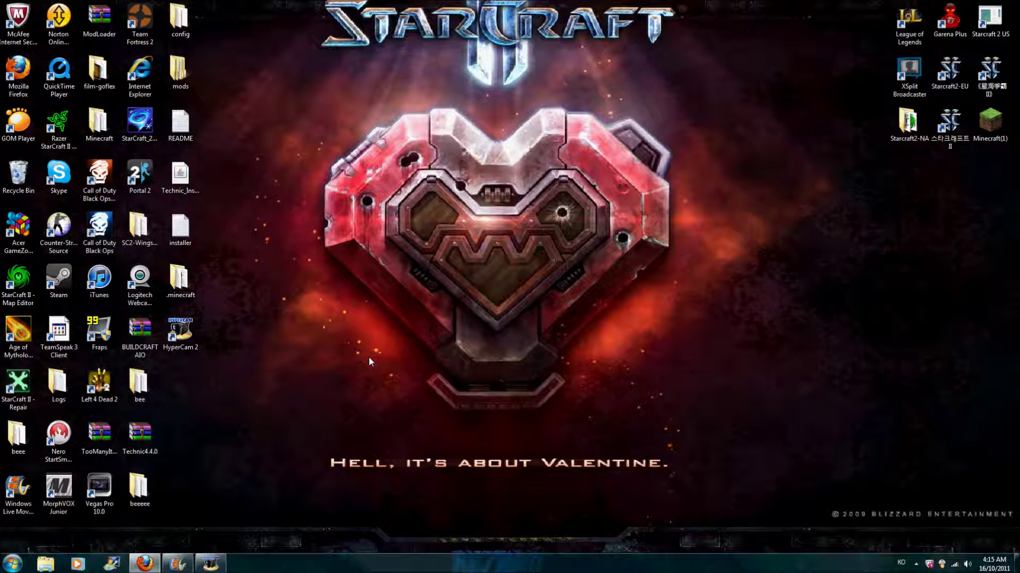
Step: Start the Minecraft(1) launcher from the desktop and let it run past the security warning
{"action": "left_click_drag", "start_coordinate": [368, 296], "coordinate": [420, 340]}
{"action": "left_click", "coordinate": [12, 567]}
{"action": "left_click", "coordinate": [364, 380]}
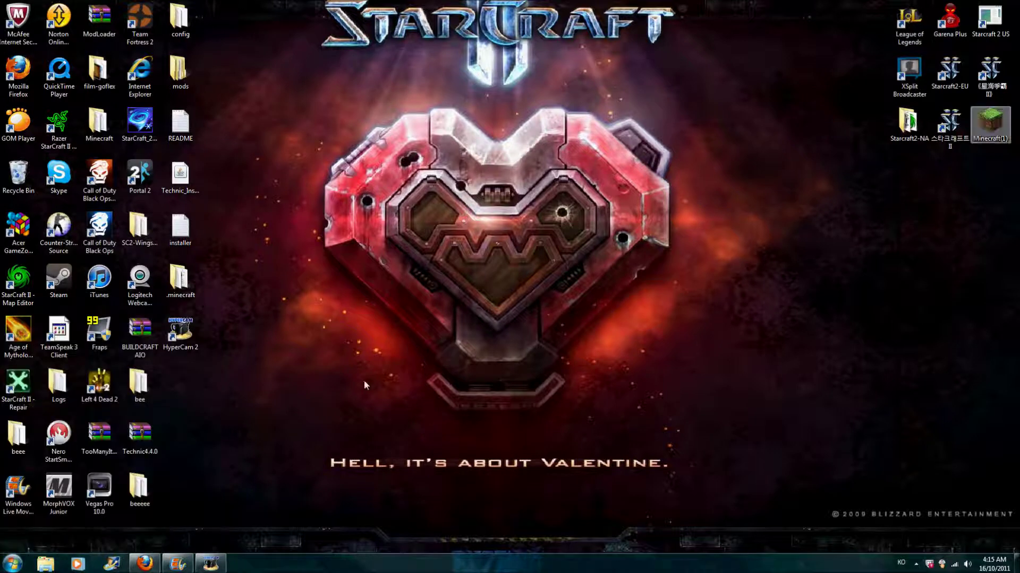
{"action": "double_click", "coordinate": [989, 121]}
{"action": "left_click", "coordinate": [540, 290]}
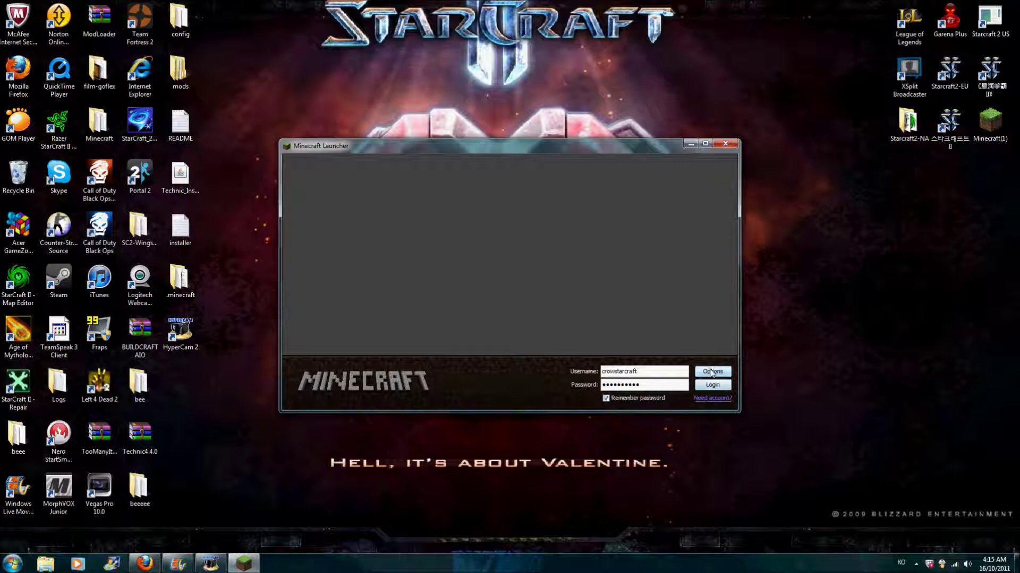
Step: From launcher Options, open the .minecraft game folder and position its window beside the launcher
{"action": "left_click", "coordinate": [706, 375]}
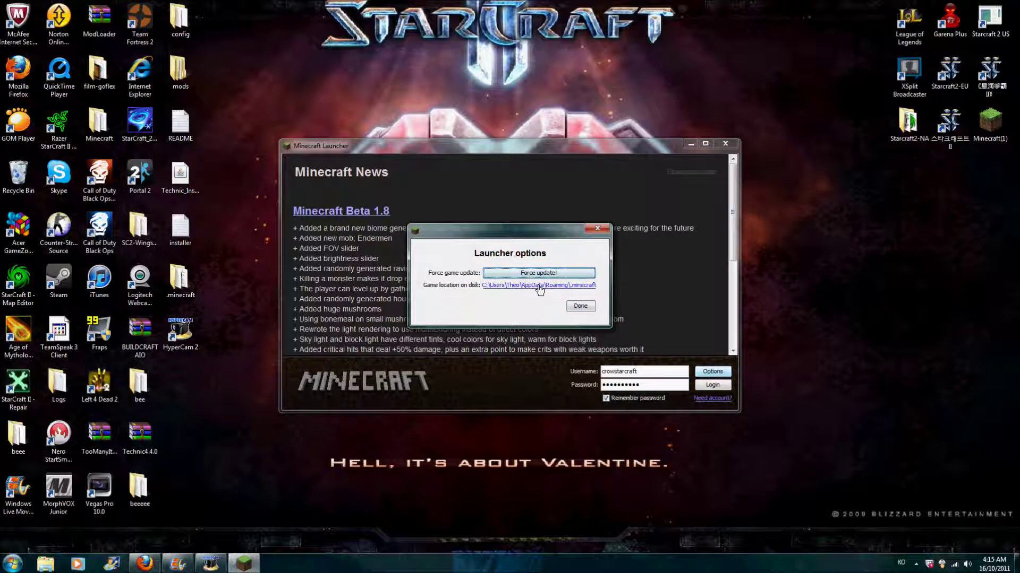
{"action": "left_click", "coordinate": [539, 290]}
{"action": "left_click_drag", "start_coordinate": [622, 287], "coordinate": [542, 244]}
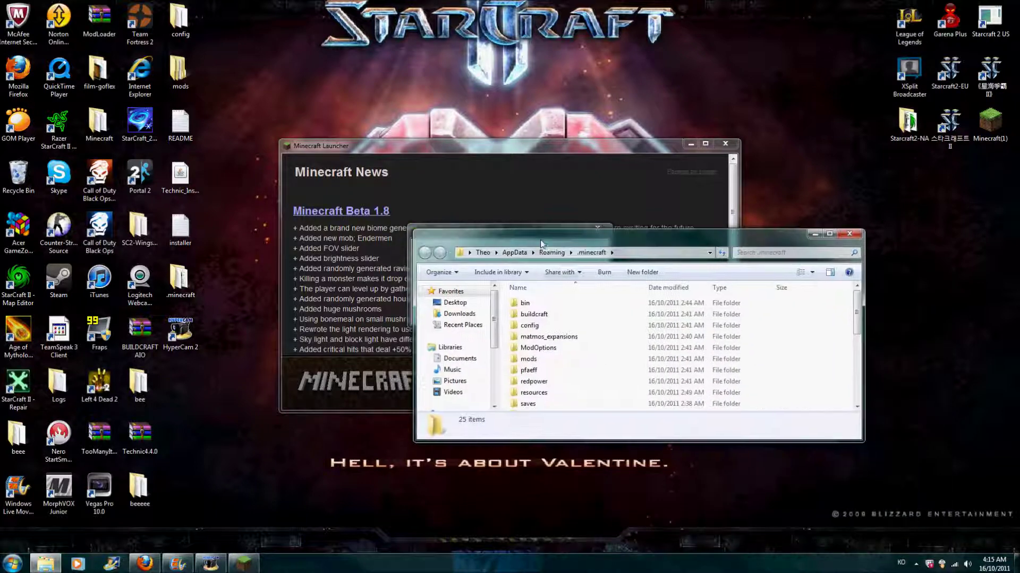
{"action": "left_click_drag", "start_coordinate": [536, 441], "coordinate": [536, 501]}
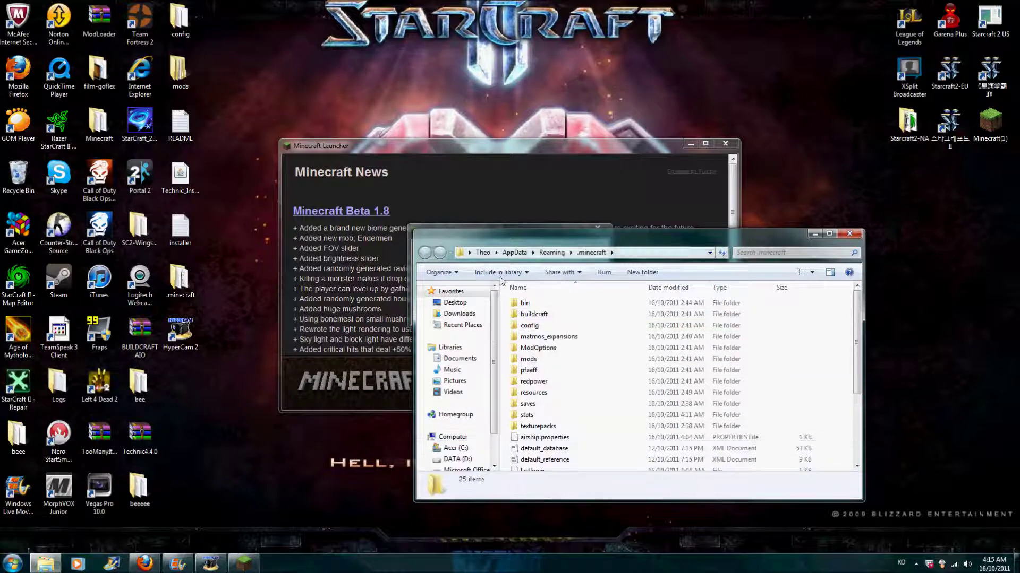
{"action": "left_click_drag", "start_coordinate": [500, 236], "coordinate": [488, 142]}
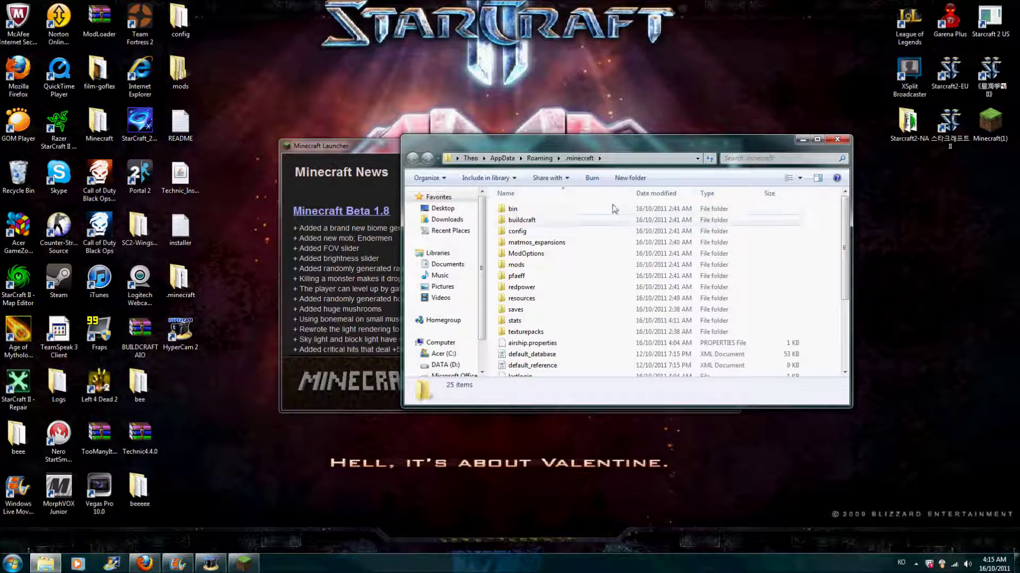
{"action": "left_click_drag", "start_coordinate": [520, 149], "coordinate": [558, 89]}
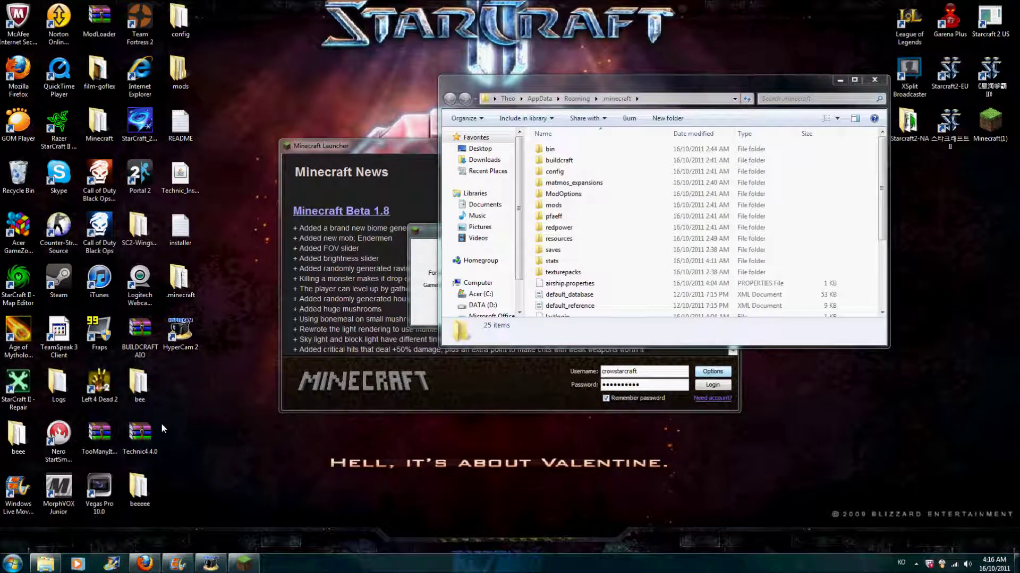
{"action": "left_click", "coordinate": [142, 432]}
Step: Extract the Technic4.4.0 archive onto the desktop, then close launcher options and the launcher
{"action": "right_click", "coordinate": [147, 431]}
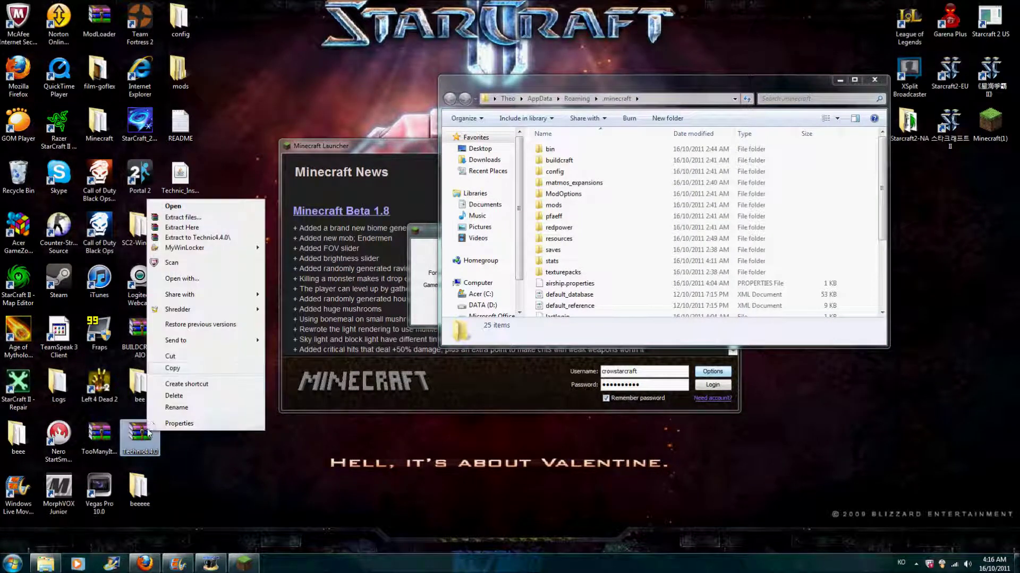
{"action": "left_click", "coordinate": [183, 228]}
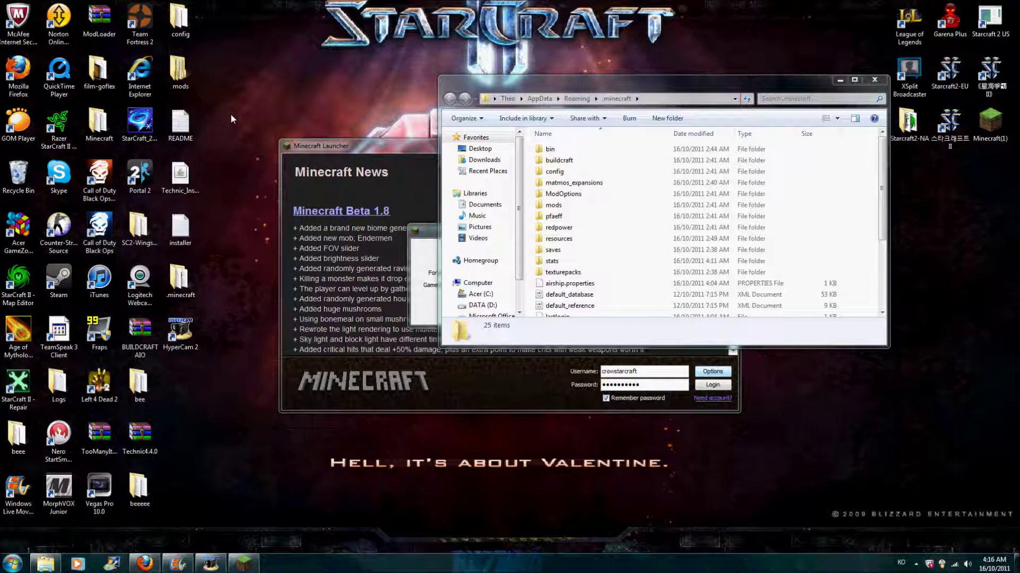
{"action": "left_click", "coordinate": [357, 145]}
{"action": "left_click", "coordinate": [600, 229]}
{"action": "left_click", "coordinate": [724, 144]}
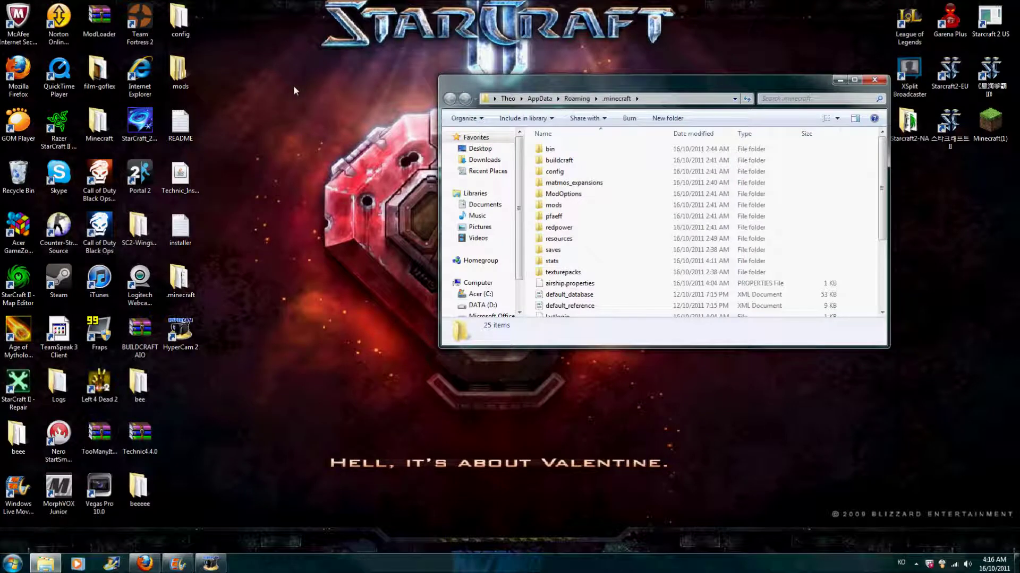
Step: Select the extracted config, mods and README items and start the Technic installer
{"action": "left_click_drag", "start_coordinate": [245, 17], "coordinate": [177, 247]}
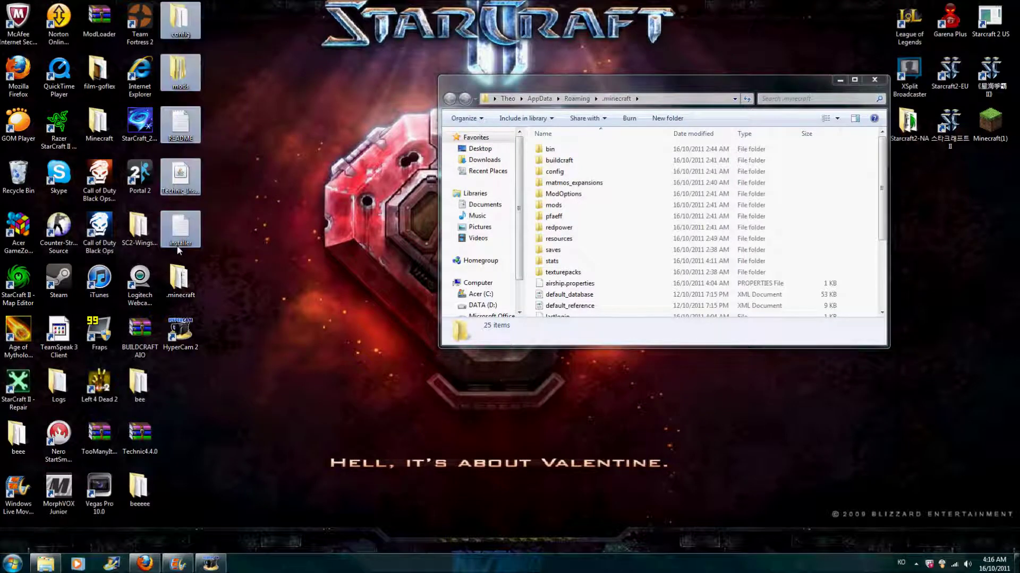
{"action": "left_click_drag", "start_coordinate": [225, 8], "coordinate": [190, 151]}
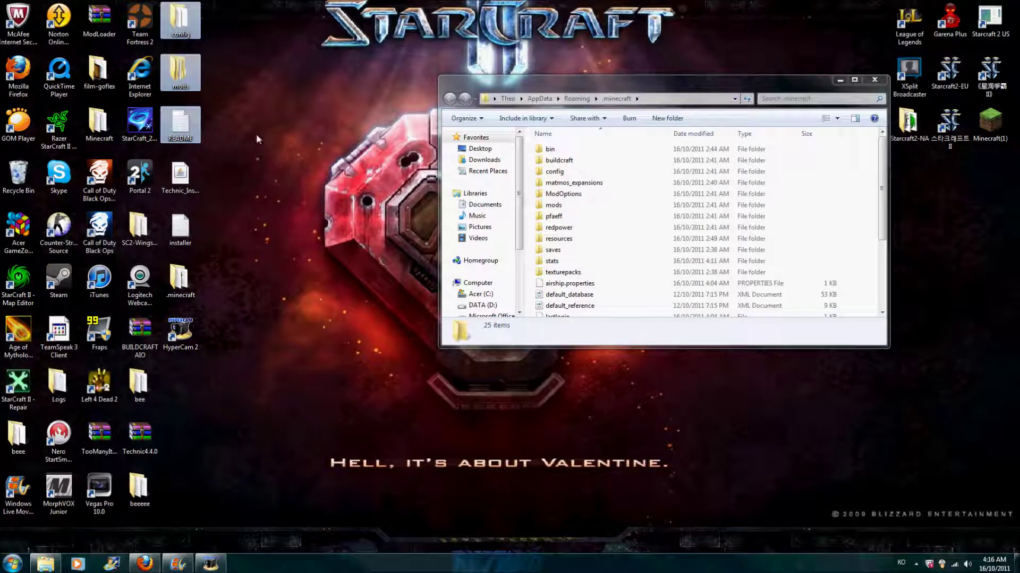
{"action": "double_click", "coordinate": [175, 189]}
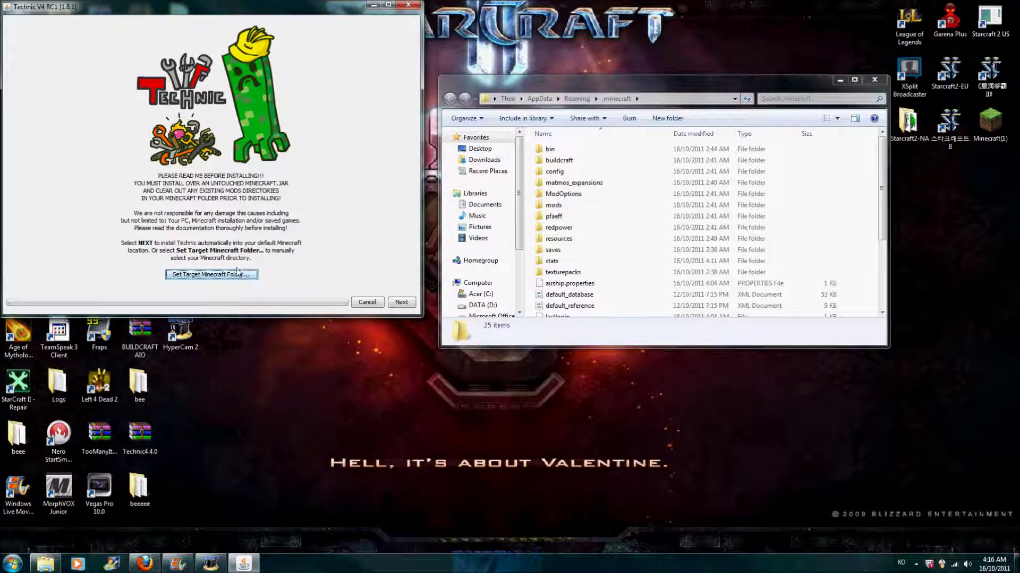
Step: Install into the default Minecraft location, agreeing to overwrite the modified minecraft.jar
{"action": "left_click", "coordinate": [234, 275]}
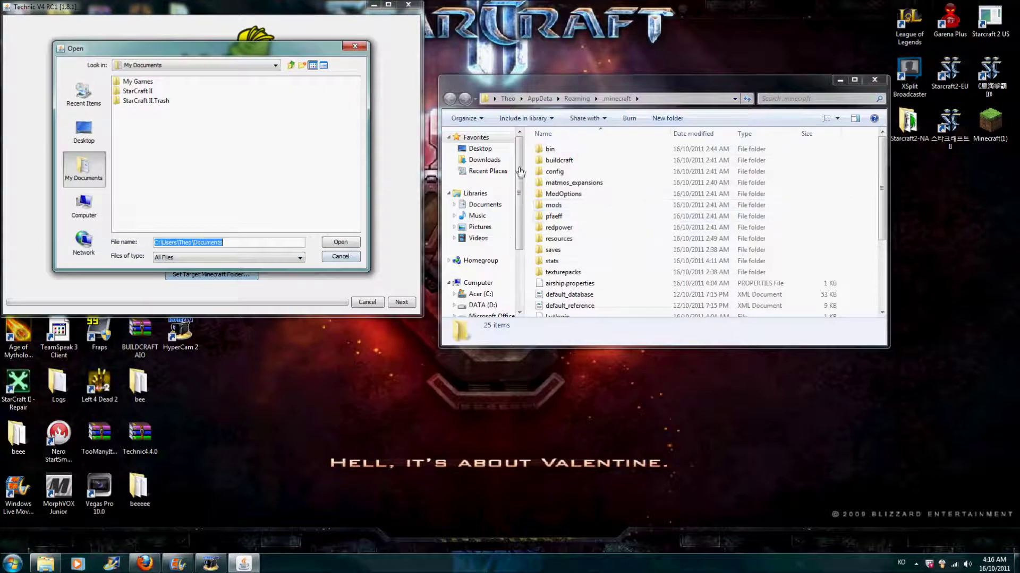
{"action": "left_click", "coordinate": [354, 48]}
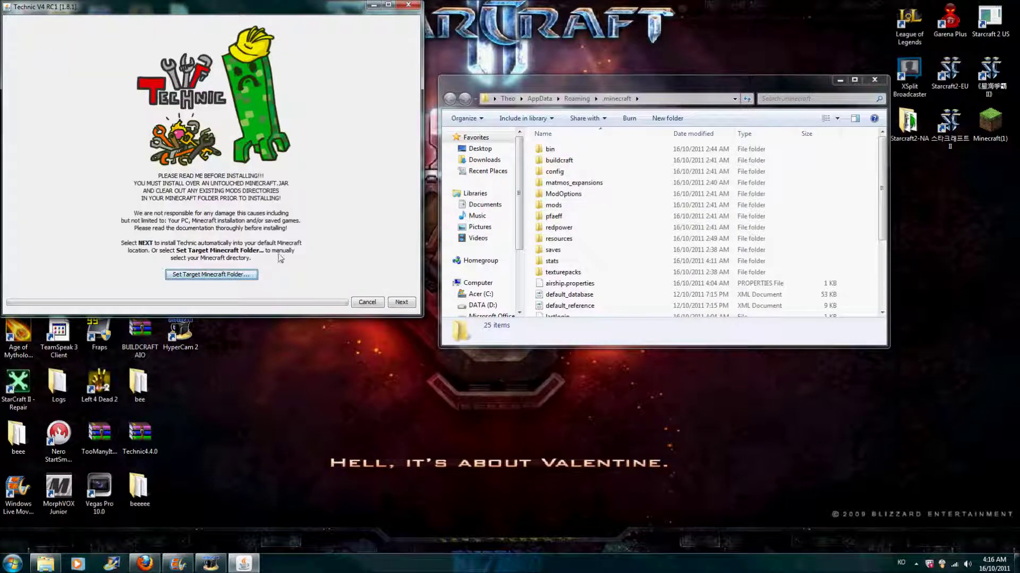
{"action": "left_click", "coordinate": [401, 302]}
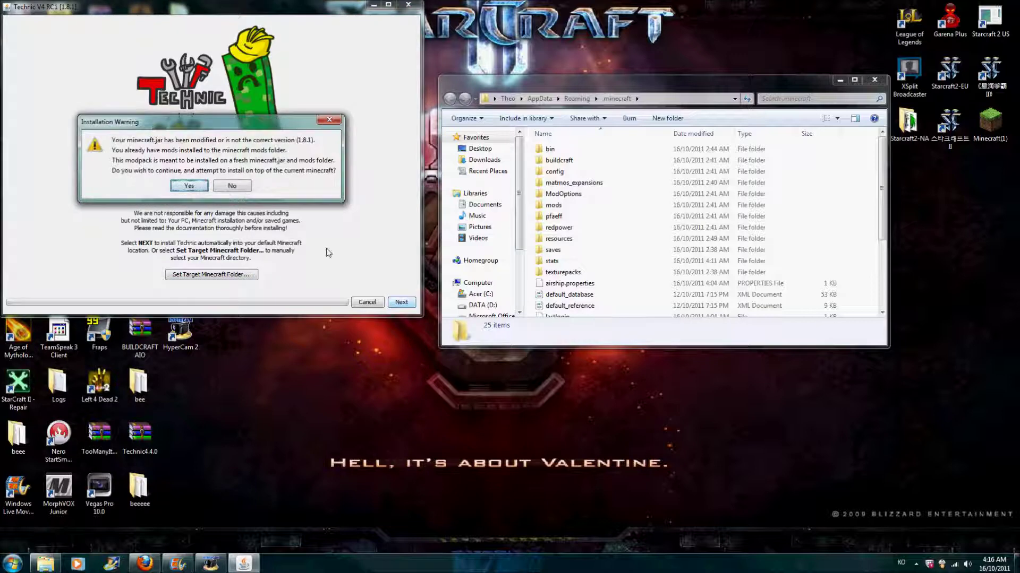
{"action": "left_click", "coordinate": [190, 185]}
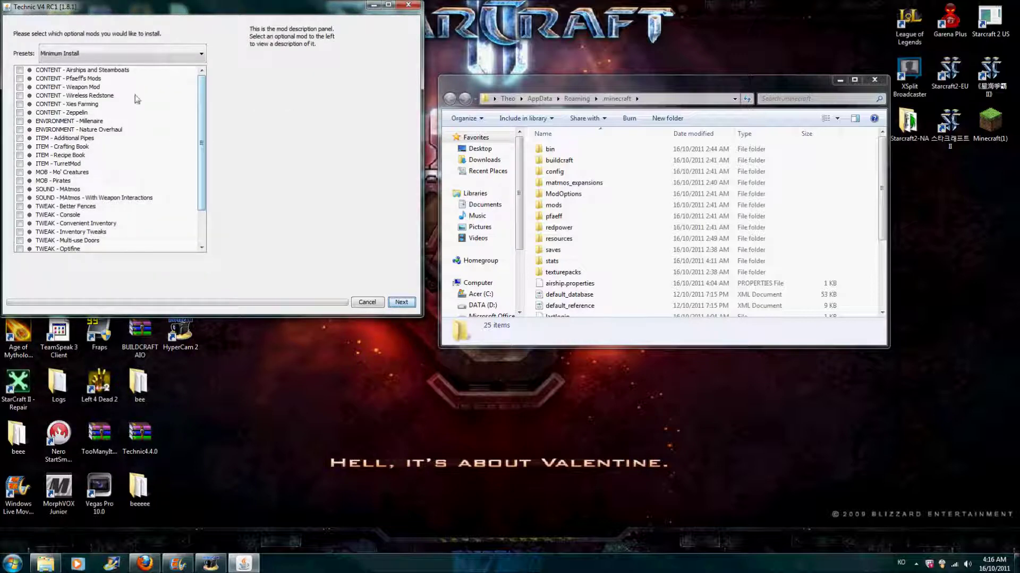
Step: Choose the Full Install preset, untick ENVIRONMENT - Millenaire, and finish the installer
{"action": "left_click", "coordinate": [139, 55]}
{"action": "left_click", "coordinate": [85, 77]}
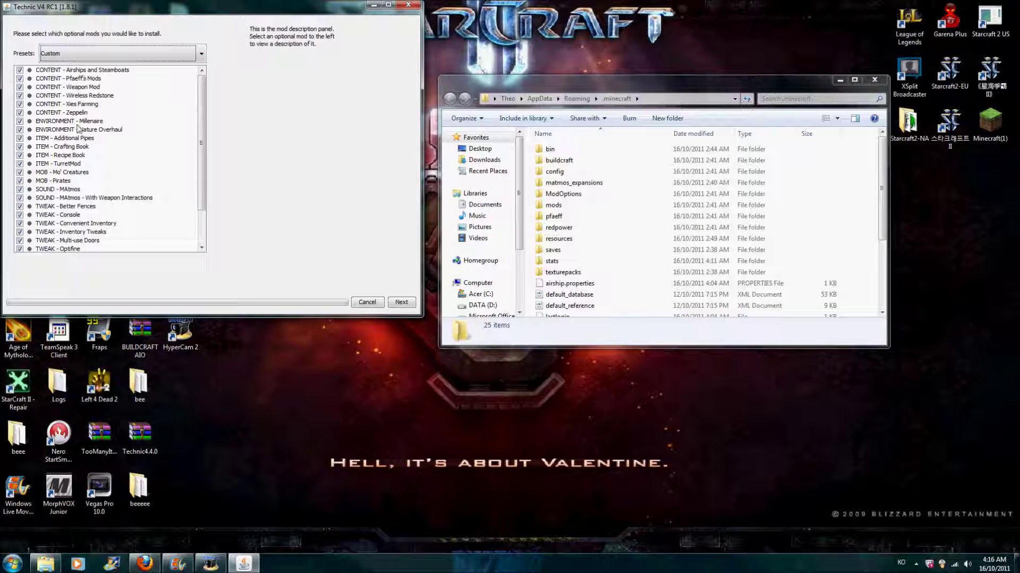
{"action": "scroll", "coordinate": [203, 103], "scroll_direction": "down", "scroll_amount": 1}
{"action": "scroll", "coordinate": [202, 103], "scroll_direction": "down", "scroll_amount": 1}
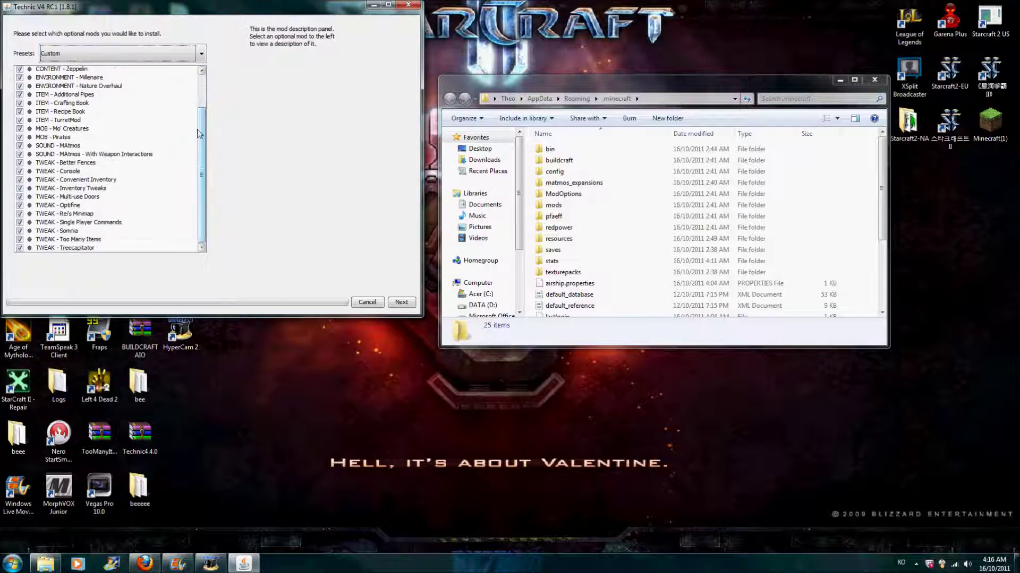
{"action": "scroll", "coordinate": [143, 175], "scroll_direction": "up", "scroll_amount": 2}
{"action": "left_click", "coordinate": [20, 121]}
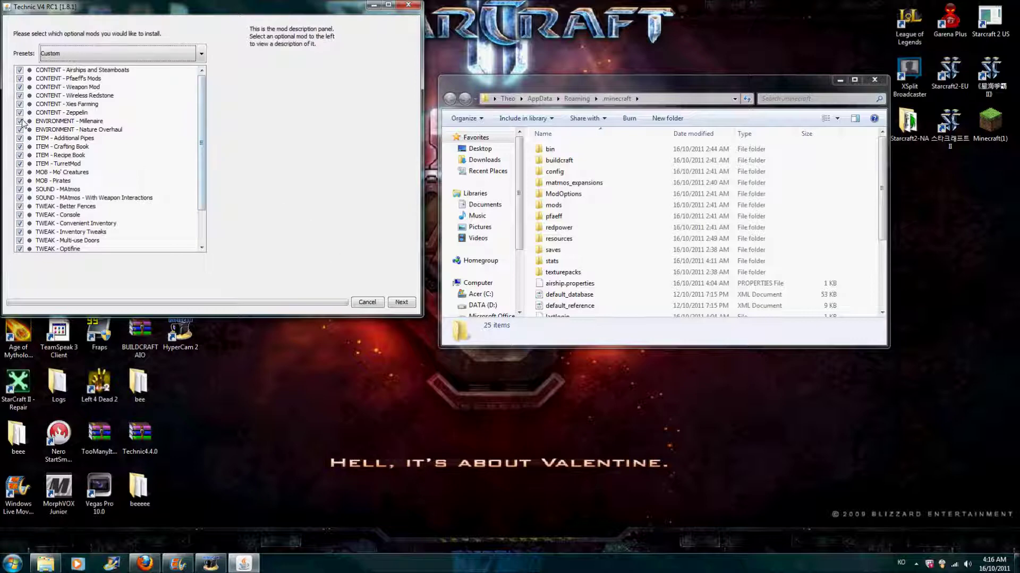
{"action": "left_click", "coordinate": [408, 5]}
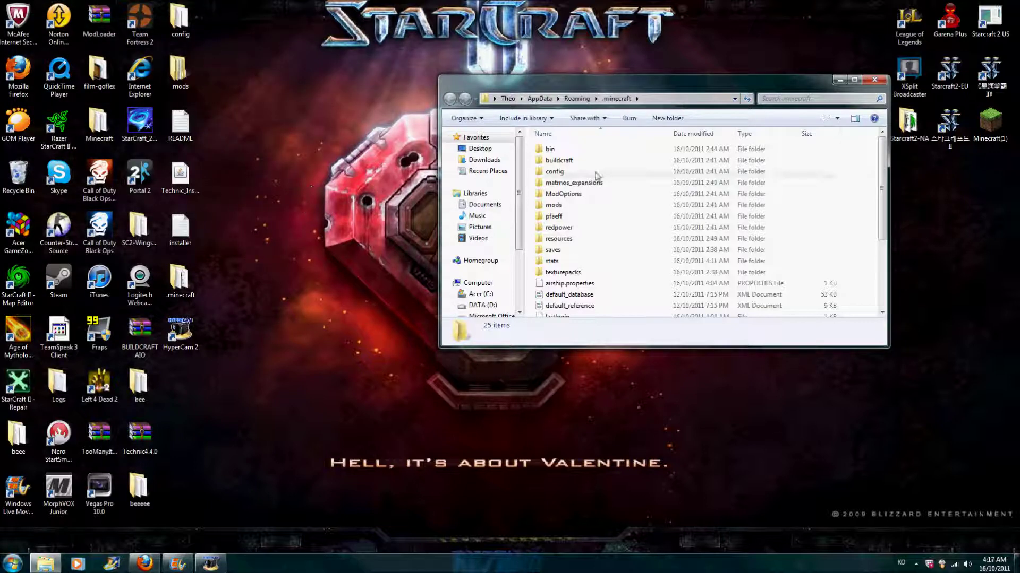
Step: Move the .minecraft window aside, dismiss the desktop shortcut menu, then close the folder window
{"action": "left_click_drag", "start_coordinate": [562, 82], "coordinate": [515, 40]}
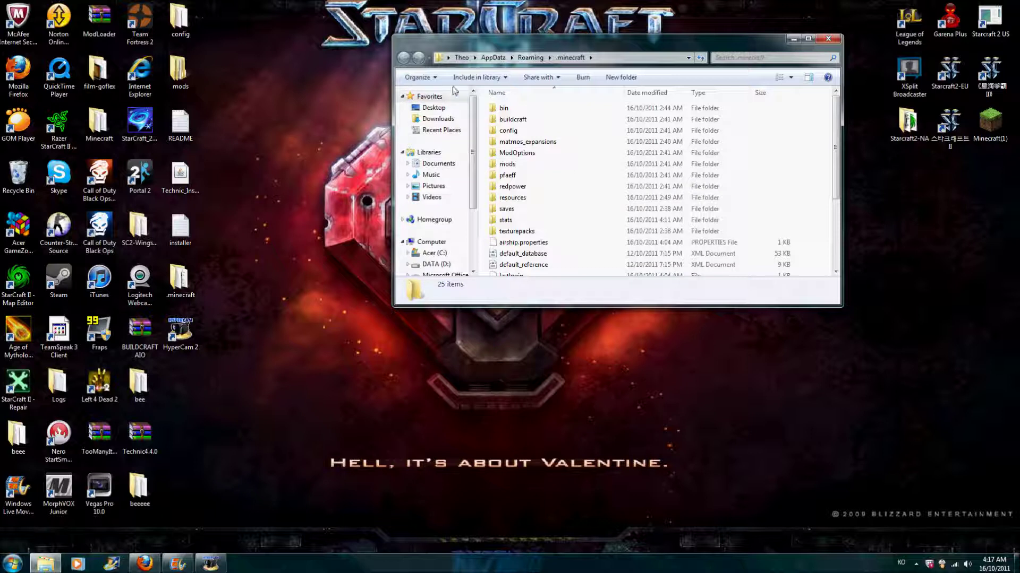
{"action": "left_click", "coordinate": [492, 33]}
{"action": "right_click", "coordinate": [262, 513]}
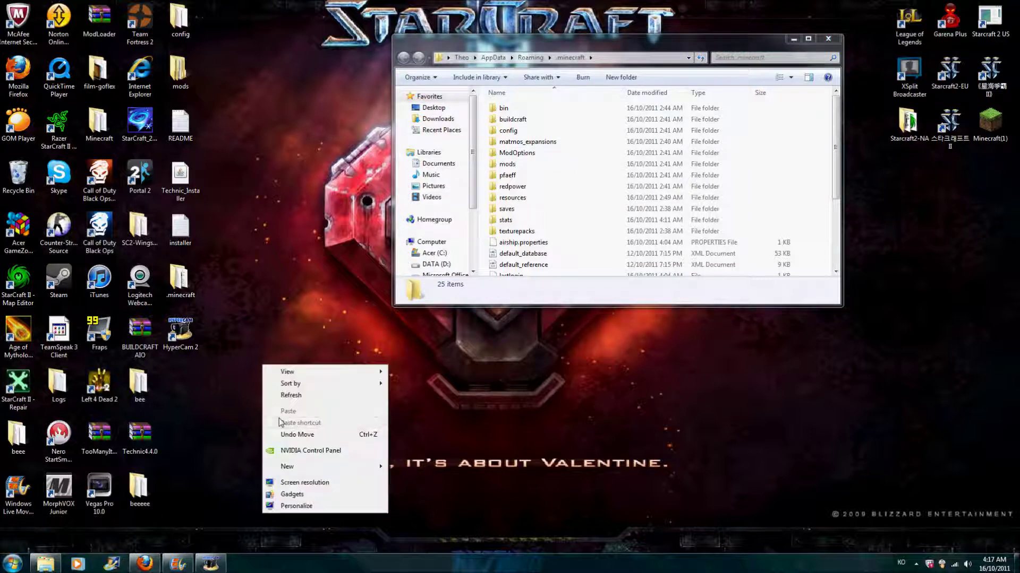
{"action": "left_click", "coordinate": [221, 364]}
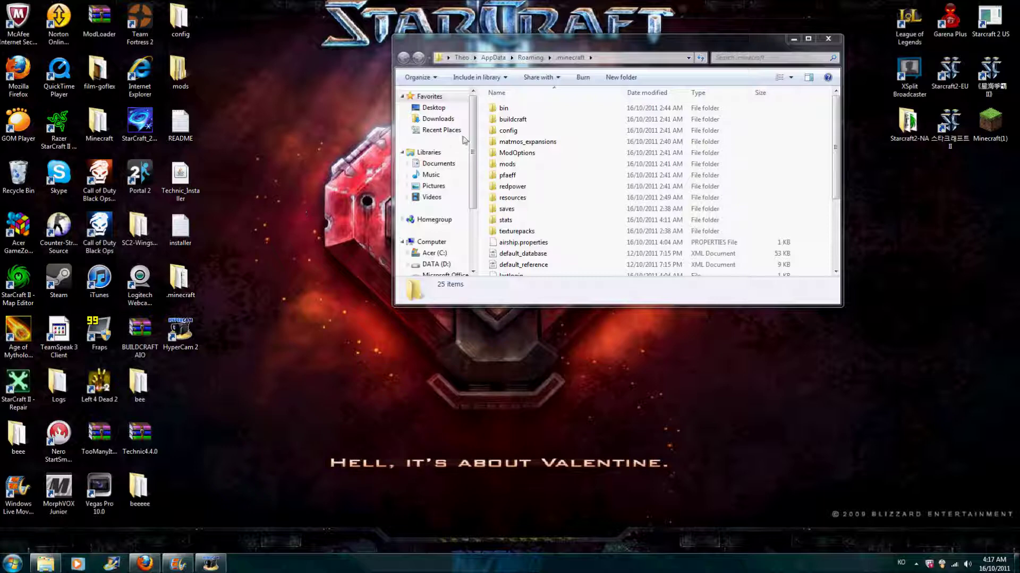
{"action": "left_click", "coordinate": [828, 38]}
Step: Start the Minecraft(1) launcher past the security warning, log in, and maximize the game window
{"action": "double_click", "coordinate": [989, 122]}
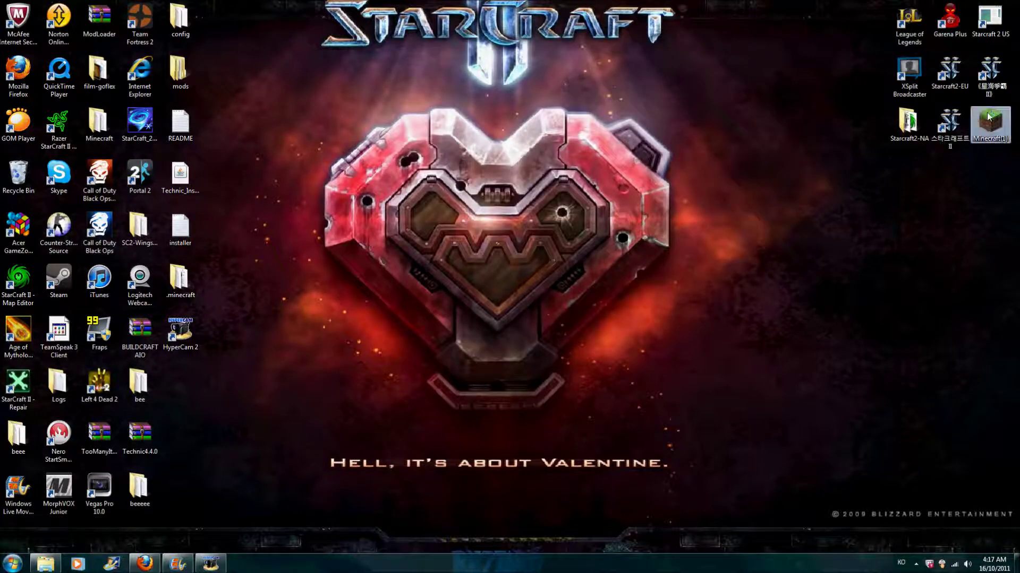
{"action": "left_click", "coordinate": [539, 289]}
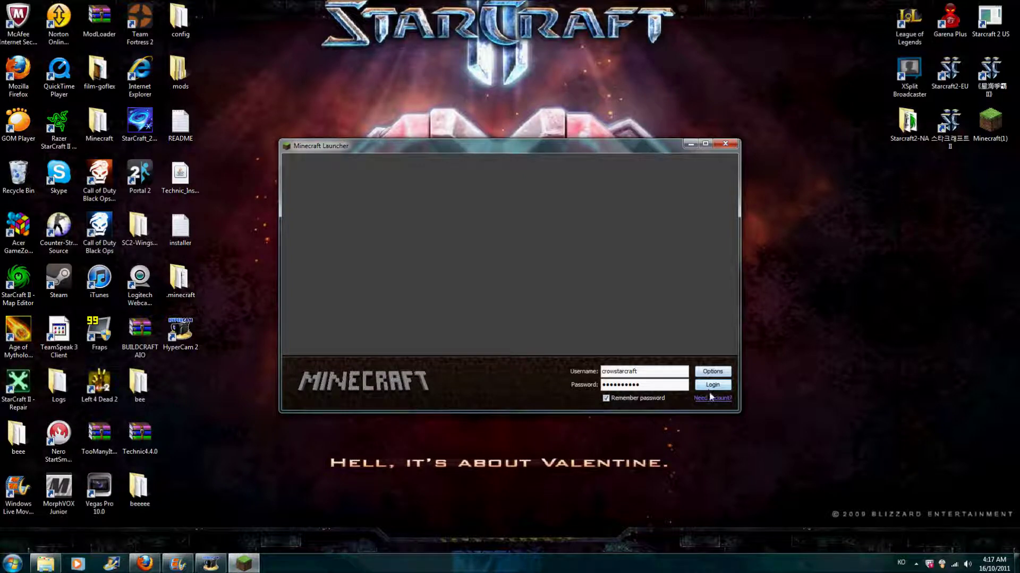
{"action": "left_click", "coordinate": [709, 392]}
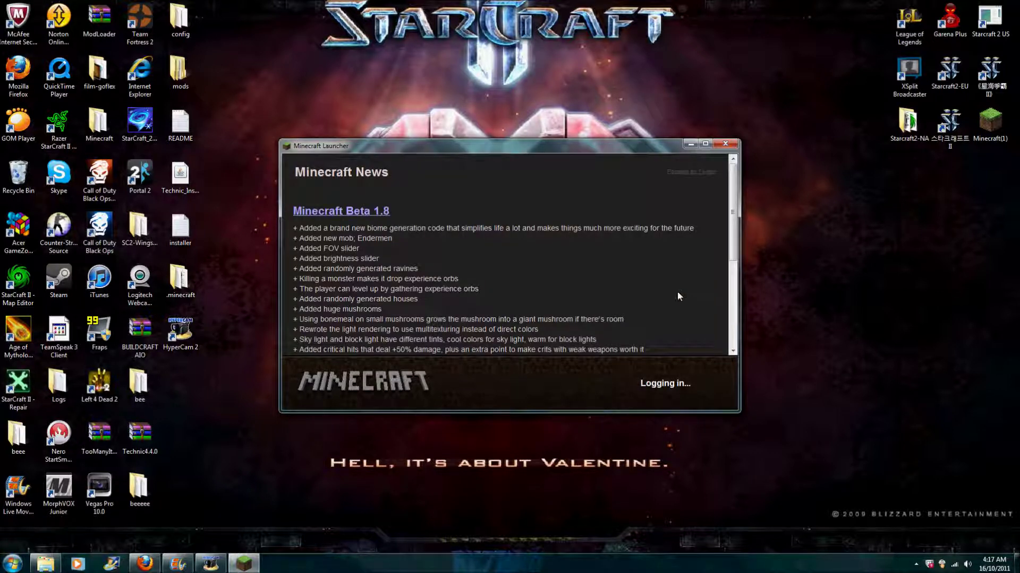
{"action": "left_click", "coordinate": [713, 146]}
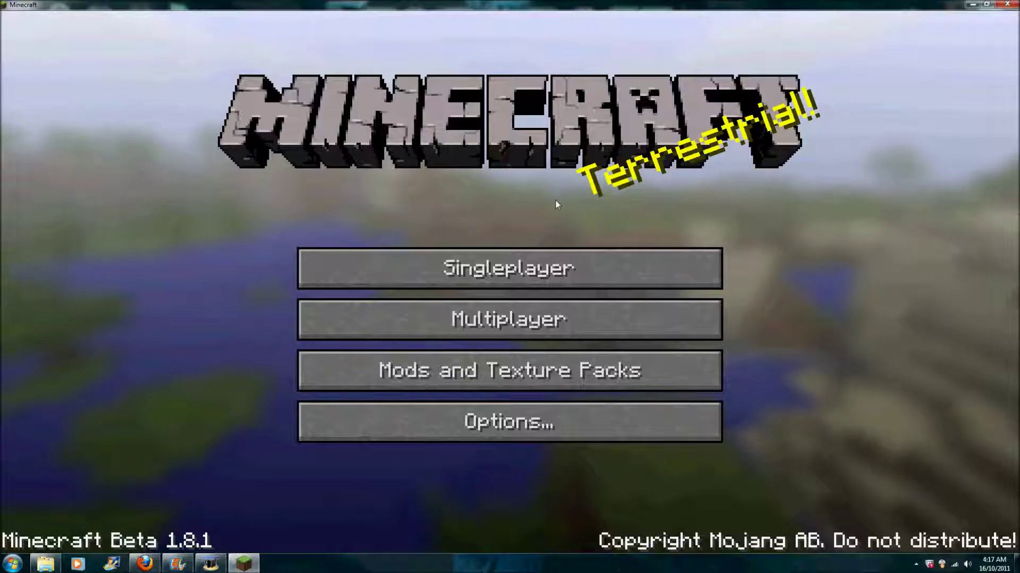
Step: Load the New World singleplayer save and page through TooManyItems to the mod items
{"action": "left_click", "coordinate": [488, 270]}
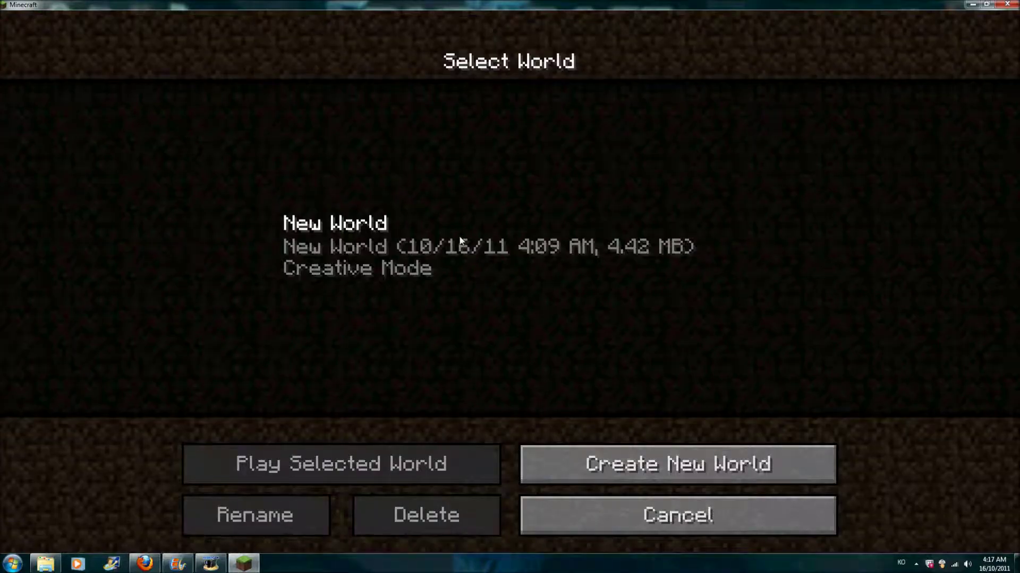
{"action": "double_click", "coordinate": [423, 247]}
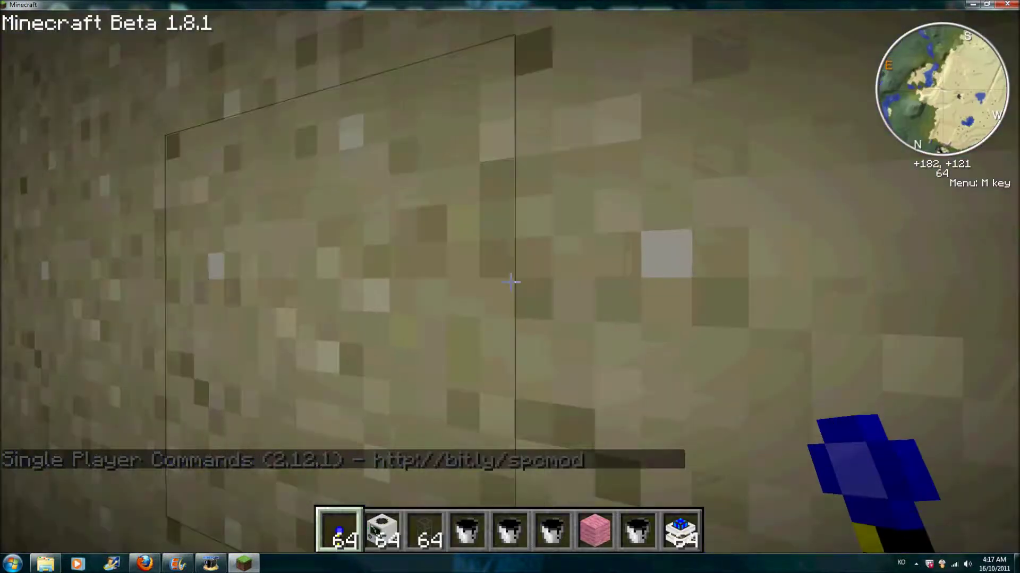
{"action": "key", "text": "e"}
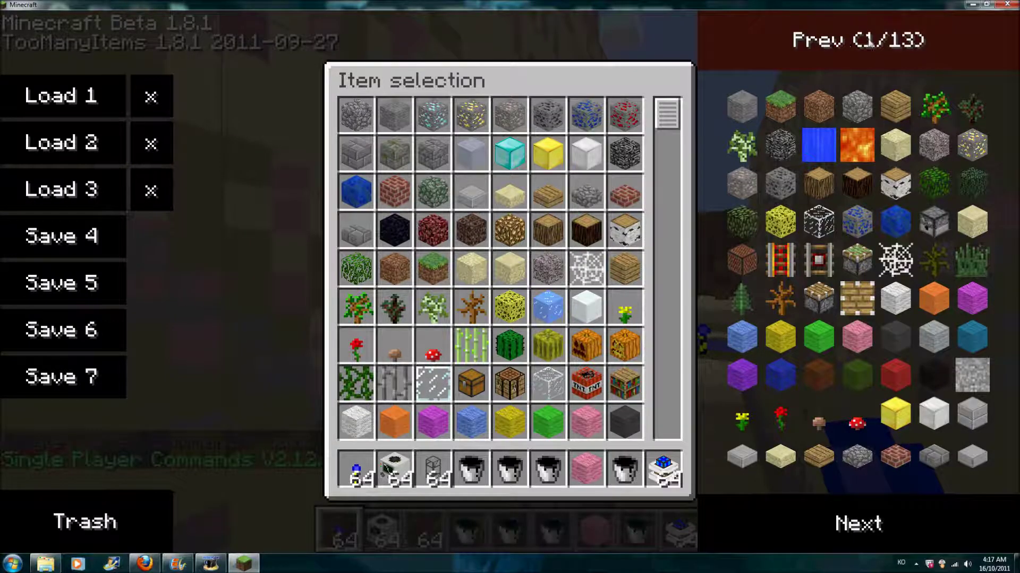
{"action": "double_click", "coordinate": [849, 528]}
{"action": "double_click", "coordinate": [850, 528]}
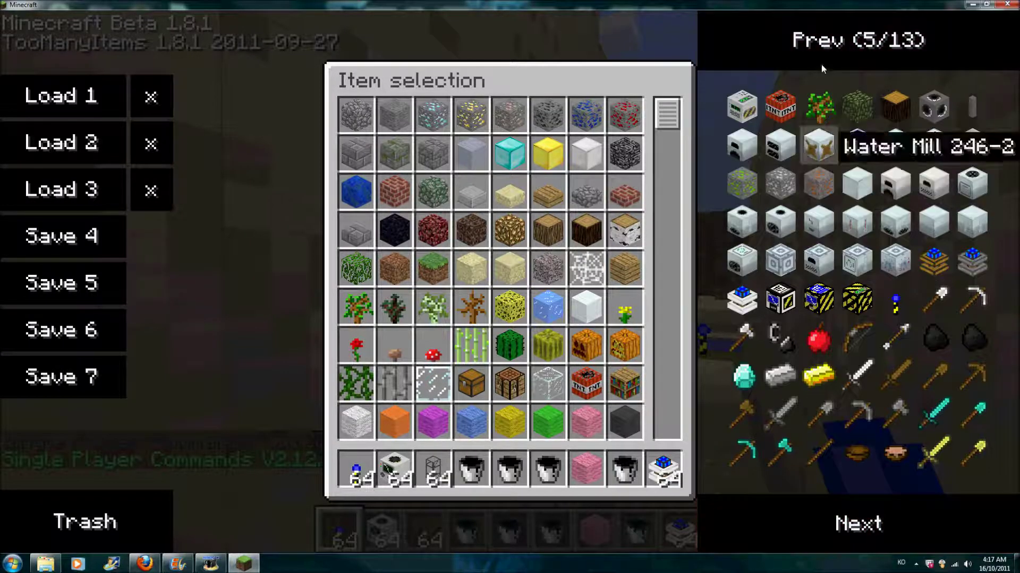
{"action": "key", "text": "e"}
Step: Check Mod World Options from the pause menu, then save, quit and exit Minecraft
{"action": "key", "text": "Escape"}
{"action": "left_click", "coordinate": [436, 447]}
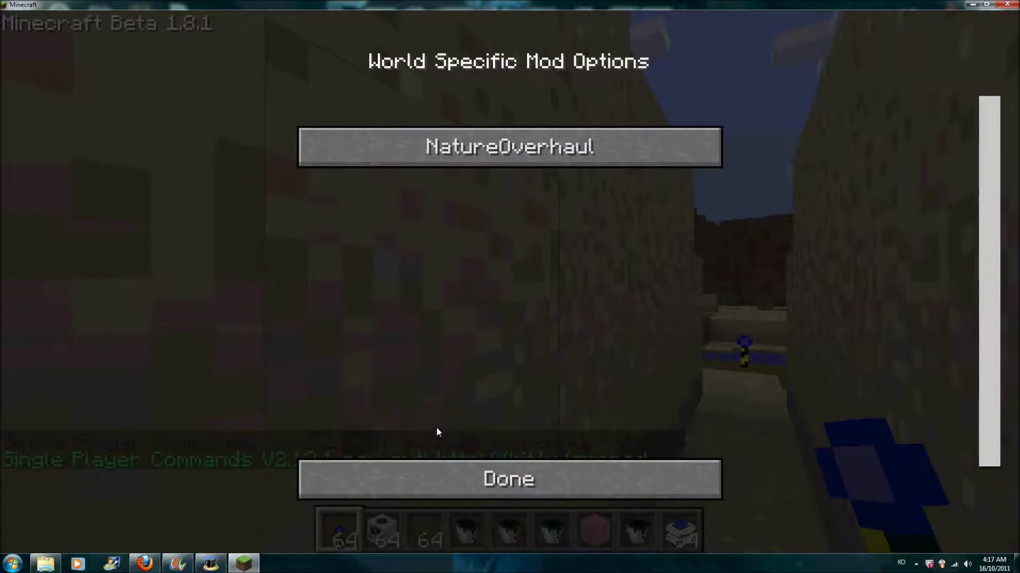
{"action": "key", "text": "Escape"}
{"action": "key", "text": "Escape"}
{"action": "left_click", "coordinate": [499, 388]}
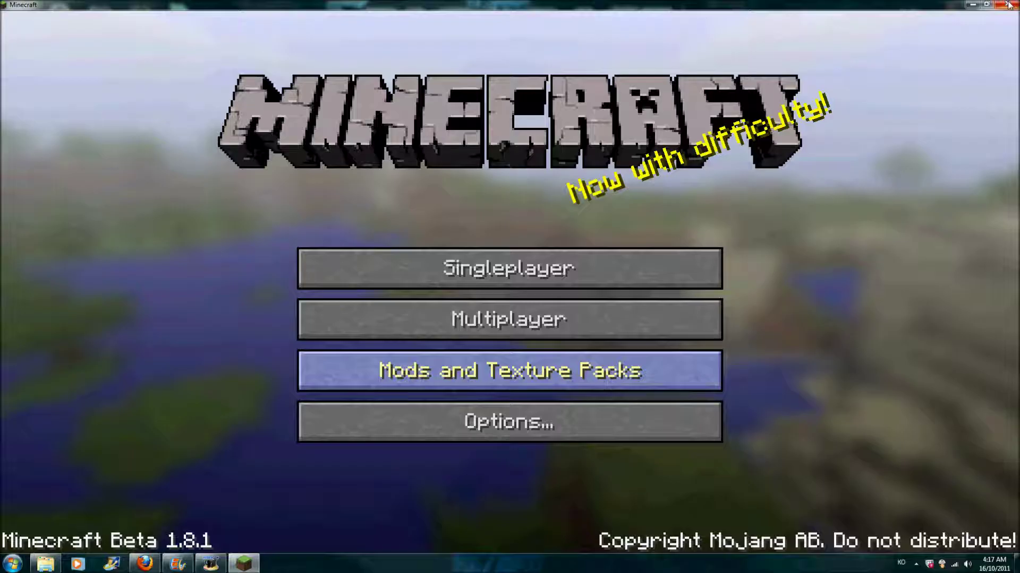
{"action": "key", "text": "alt+F4"}
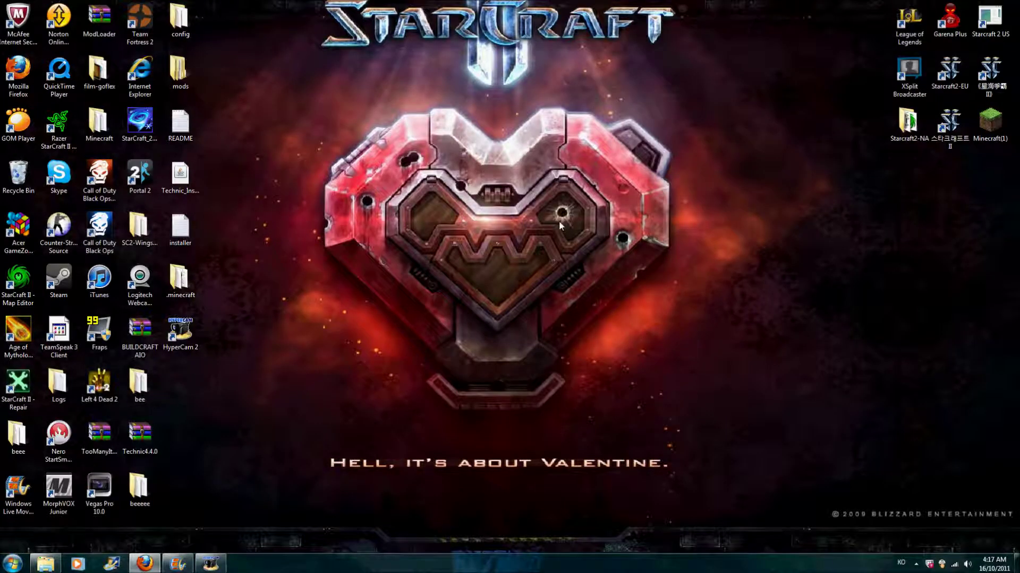